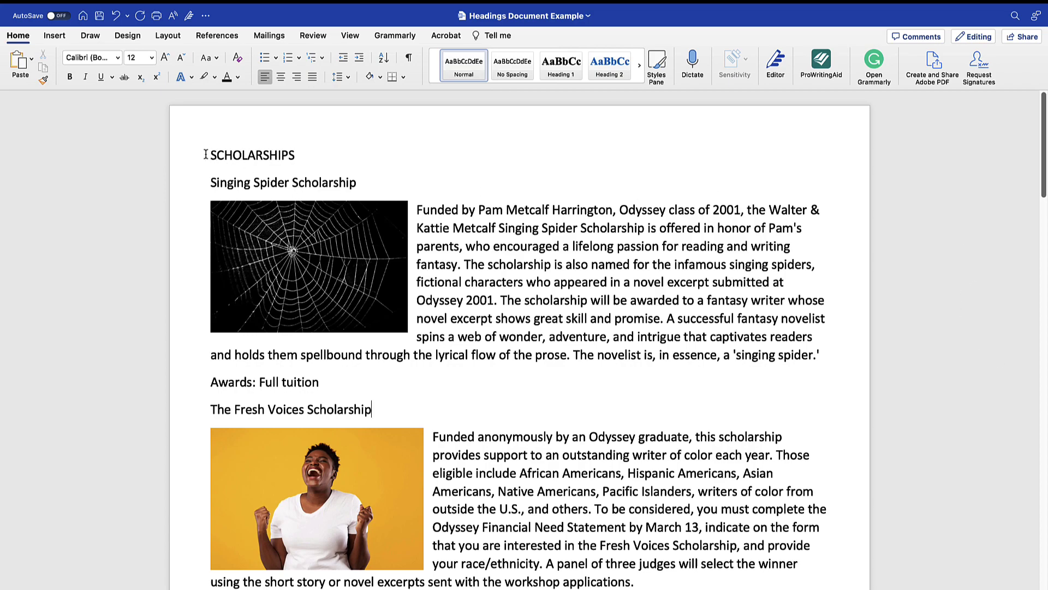
Style the SCHOLARSHIPS title as the centered Heading 1
drag(258, 155, 297, 156)
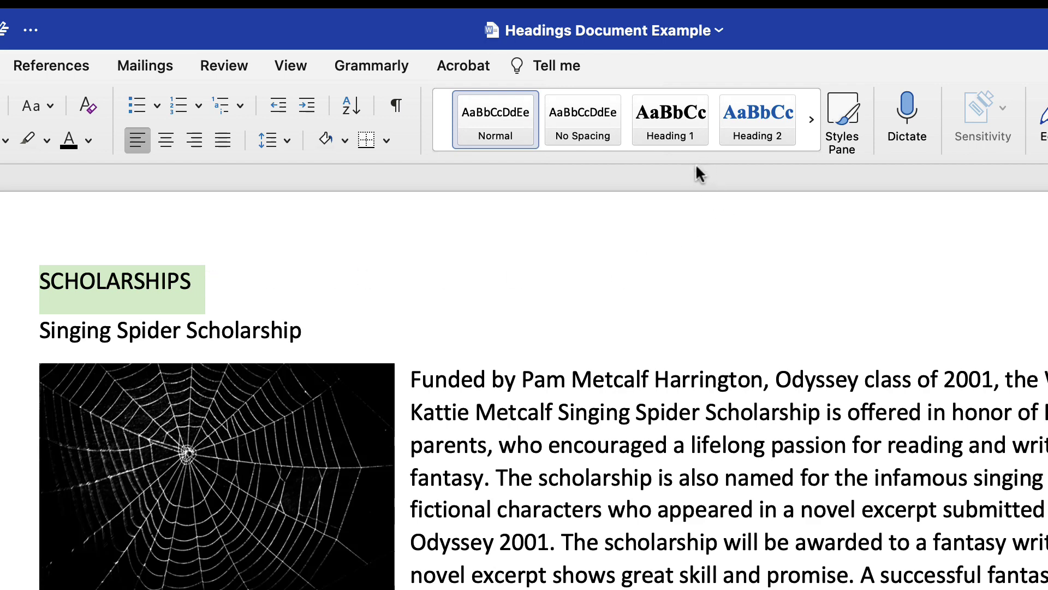
click(672, 131)
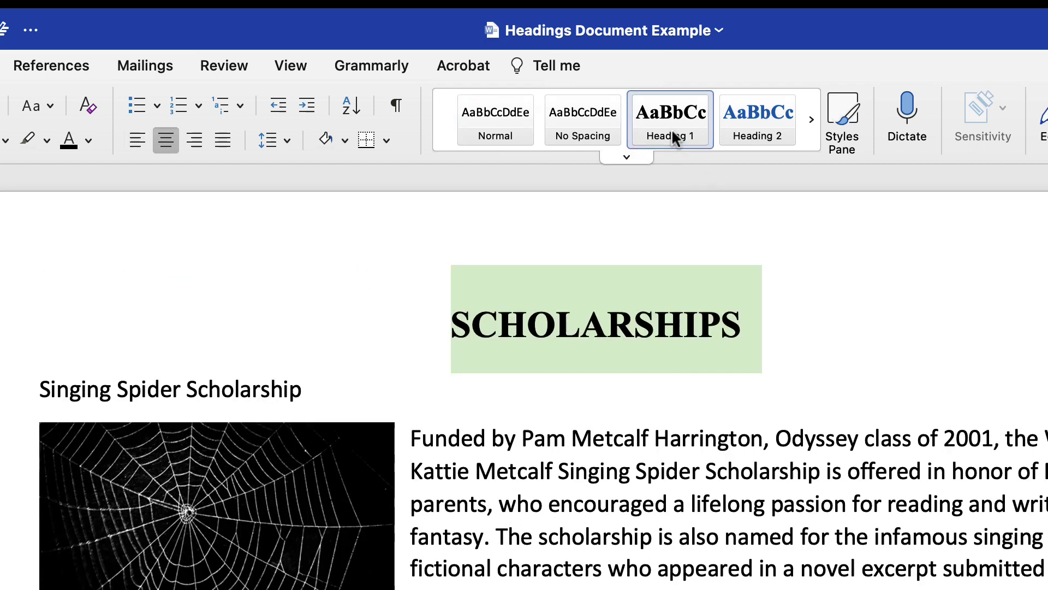
click(665, 438)
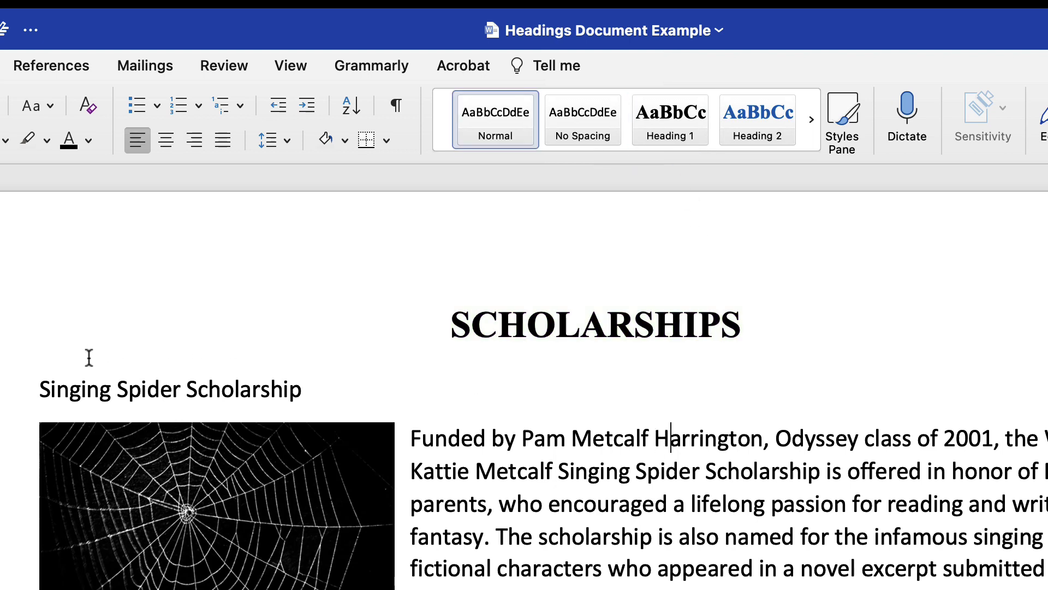
Style 'Singing Spider Scholarship' as a blue Heading 2
drag(38, 389, 204, 388)
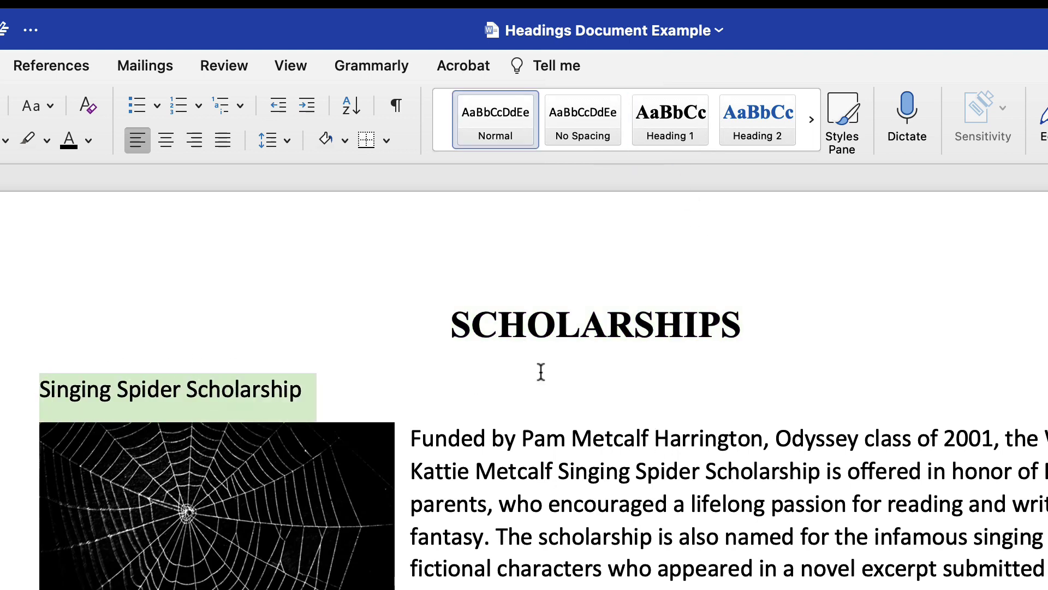
click(757, 136)
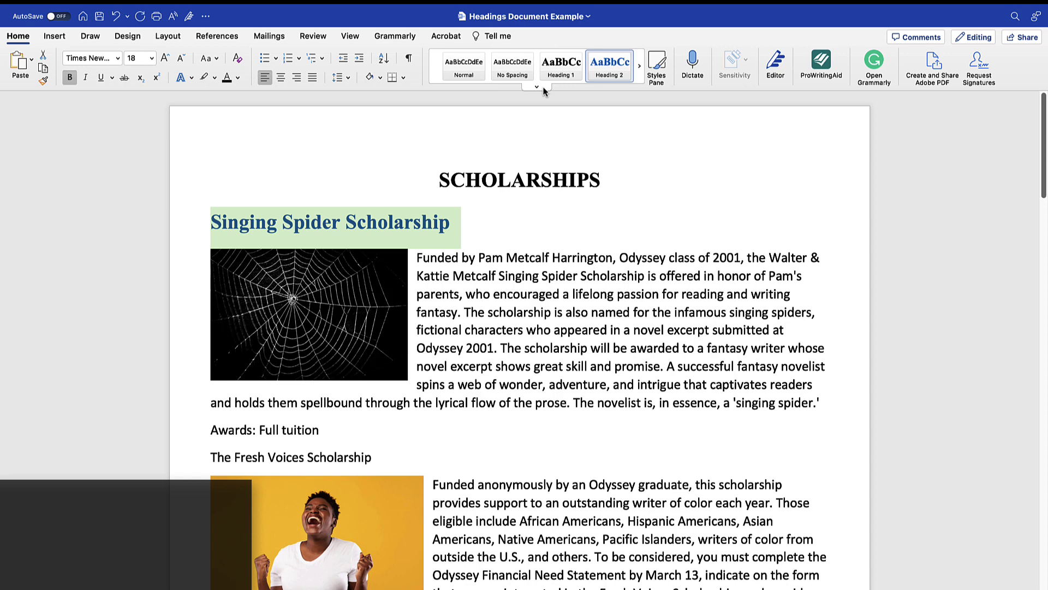
Style 'Awards: Full tuition' as a dark-red bold Heading 3 from the expanded Styles gallery
click(540, 87)
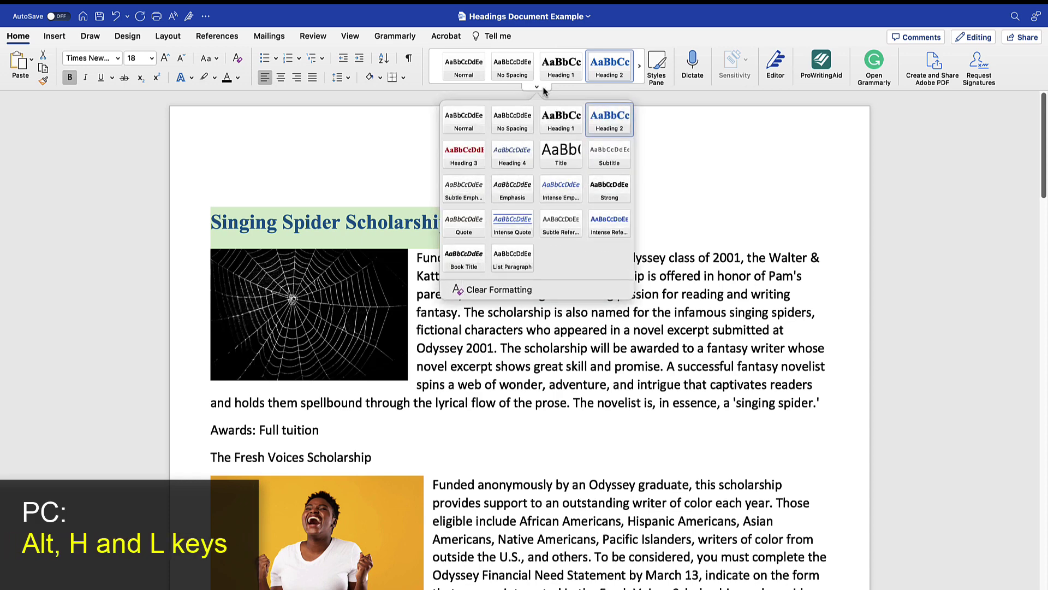
click(542, 90)
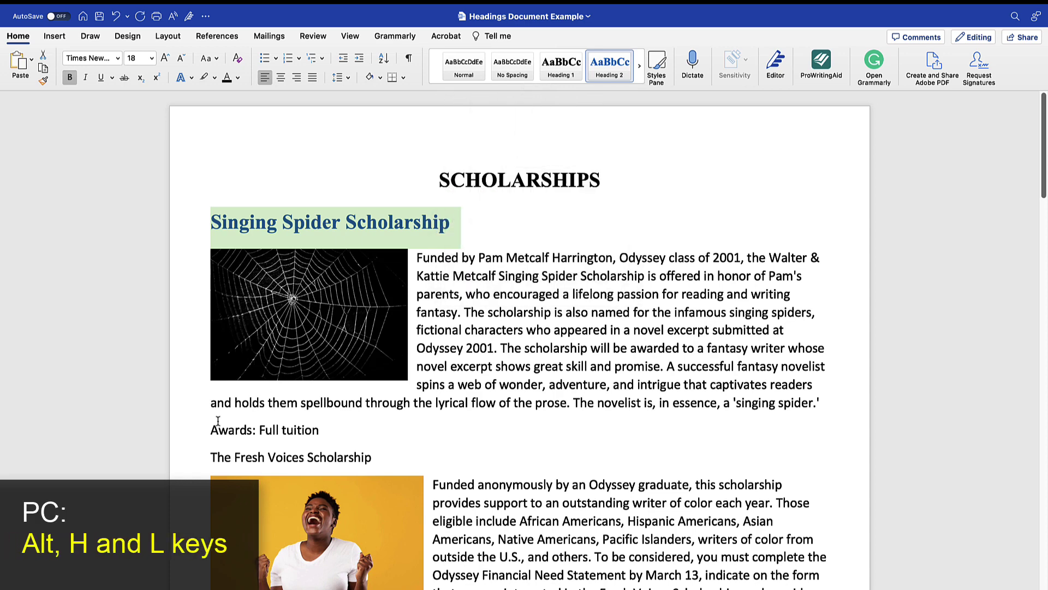
drag(211, 431, 322, 432)
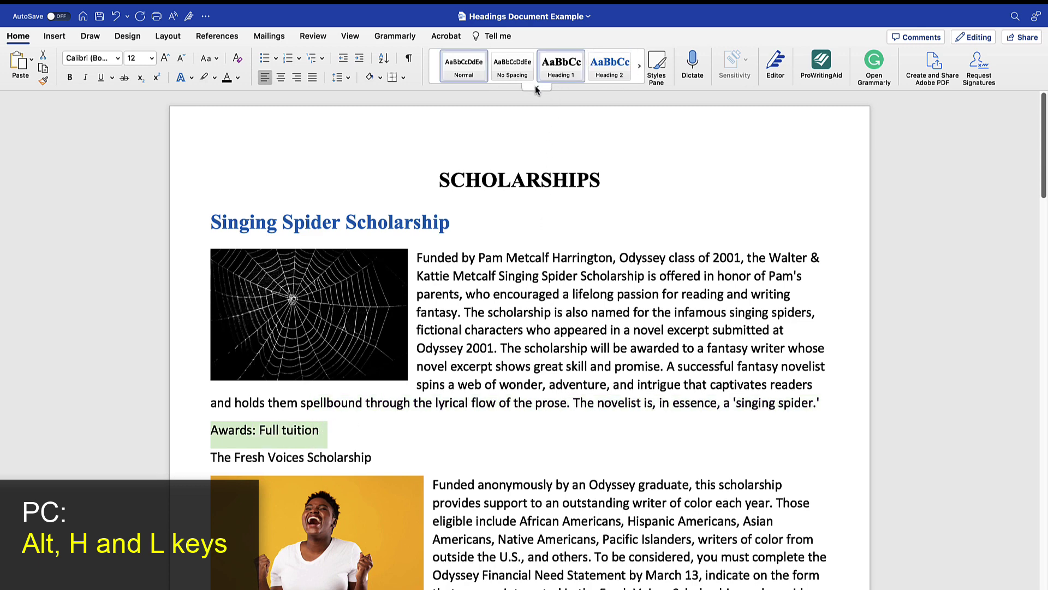
click(536, 90)
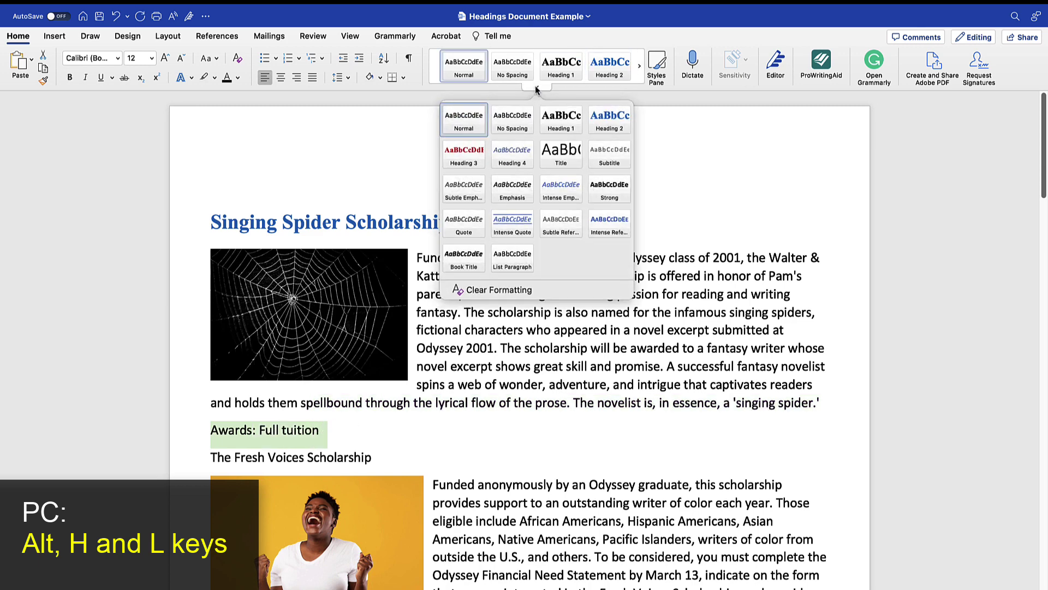
click(469, 159)
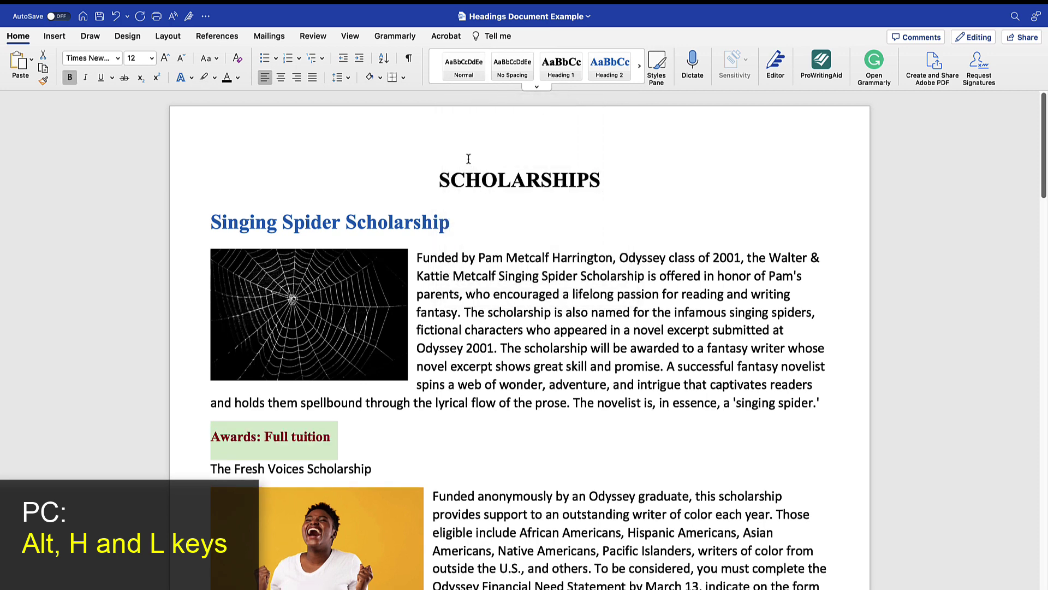
click(481, 443)
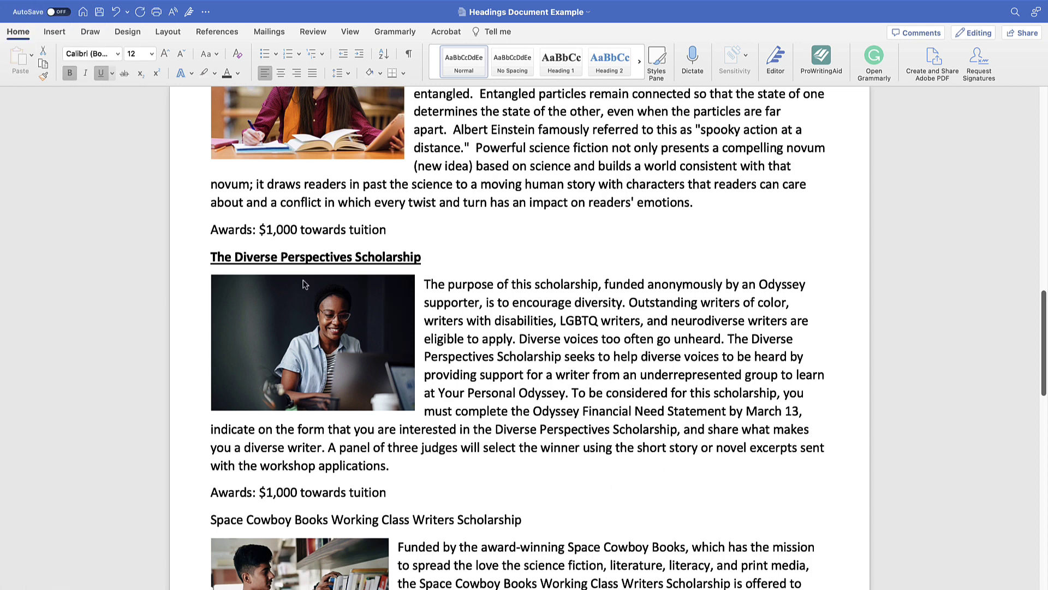
Update Heading 2 to match the bold underlined look of 'The Diverse Perspectives Scholarship'
click(204, 259)
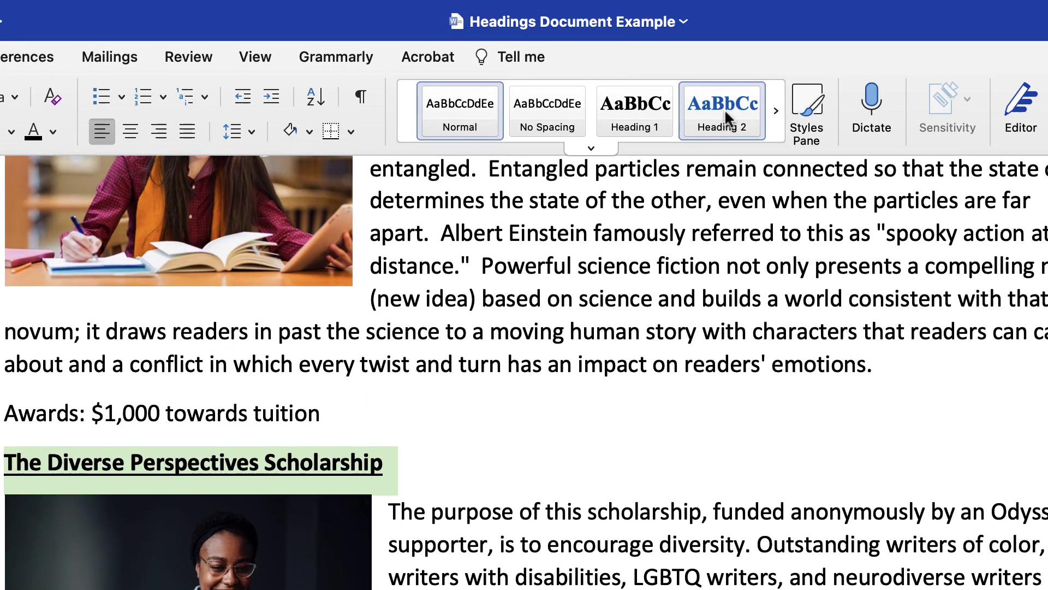
right_click(610, 61)
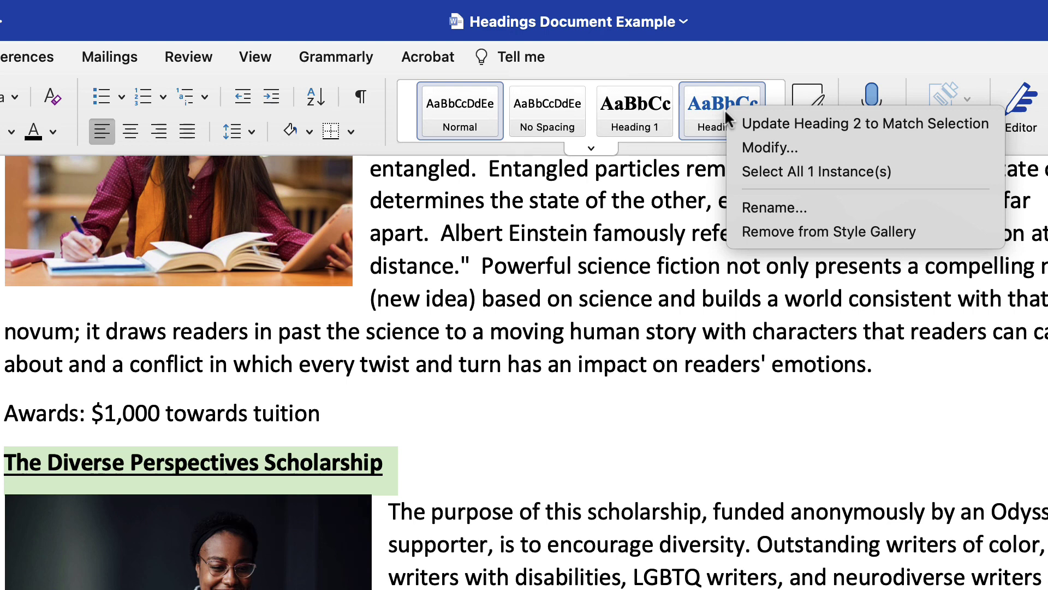
click(740, 116)
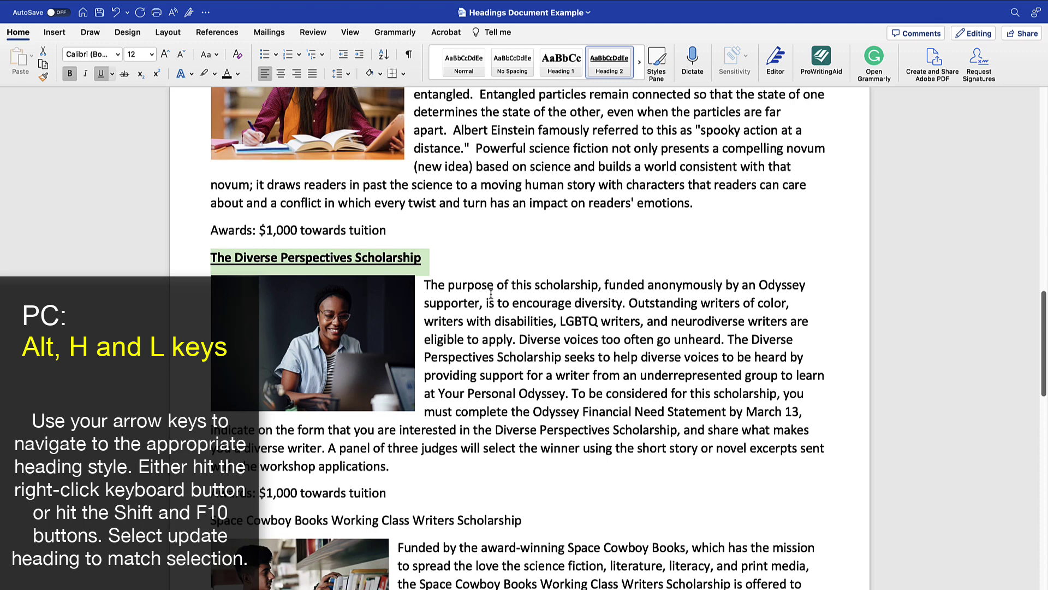
scroll(492, 328, up, 2)
scroll(486, 370, up, 5)
scroll(508, 382, up, 4)
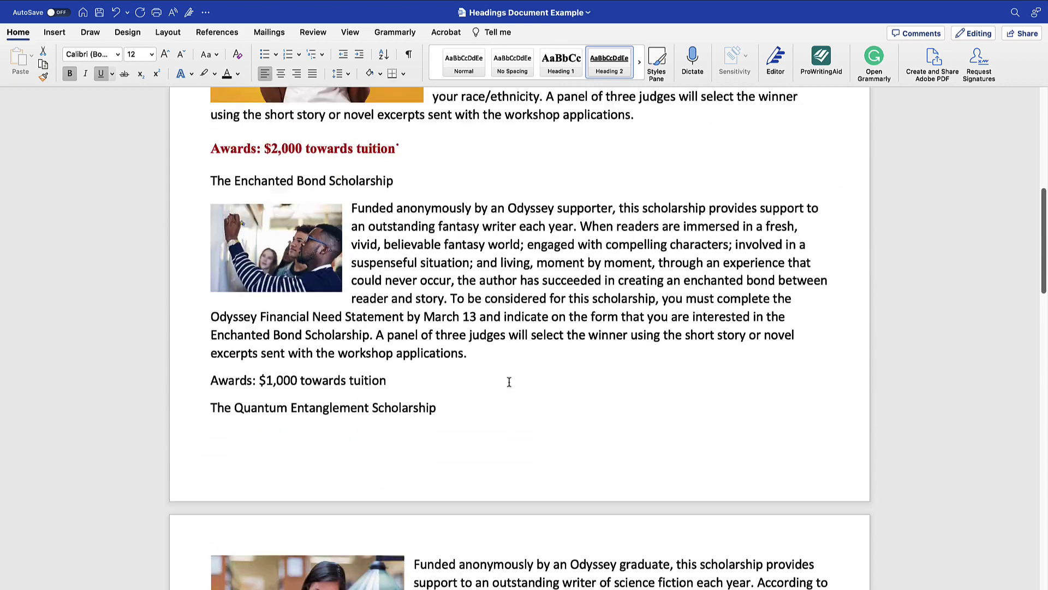
scroll(509, 382, up, 4)
scroll(509, 382, up, 5)
scroll(512, 382, up, 4)
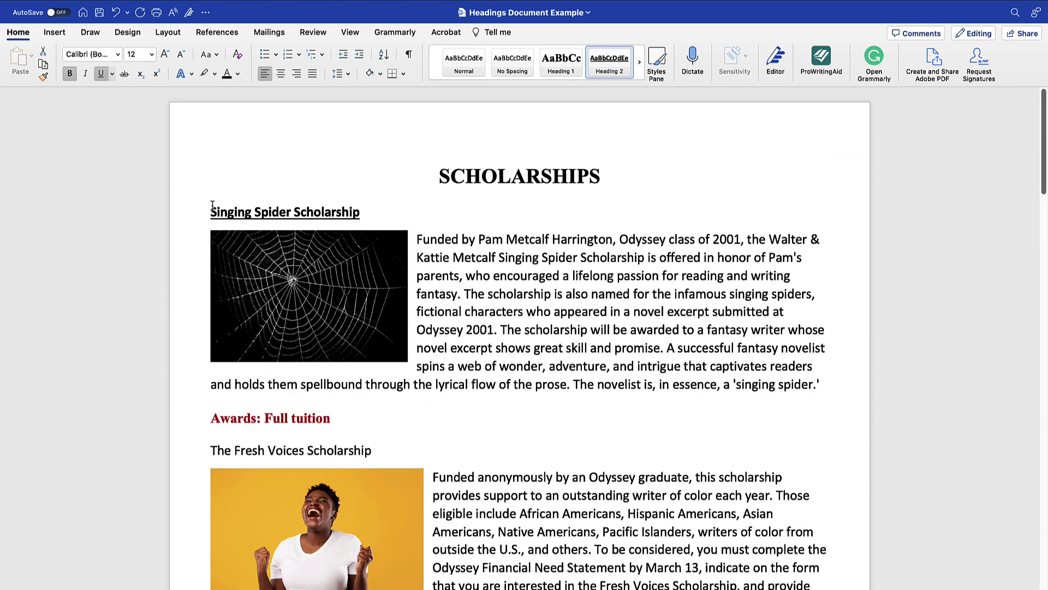
Select 'Singing Spider Scholarship' and expand the full Styles gallery to review its Heading 2 look
drag(210, 210, 322, 211)
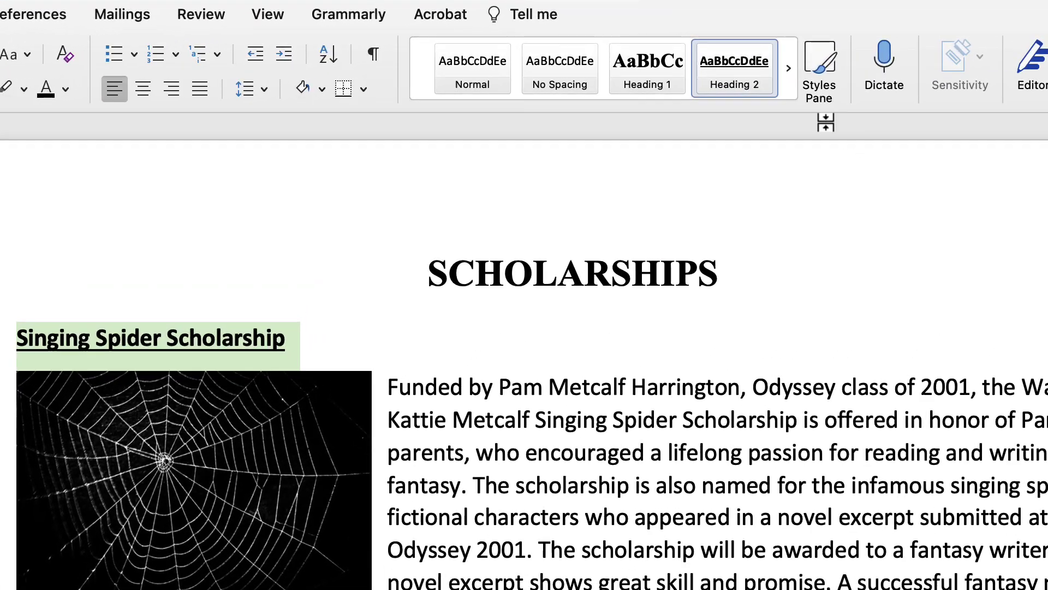
click(604, 106)
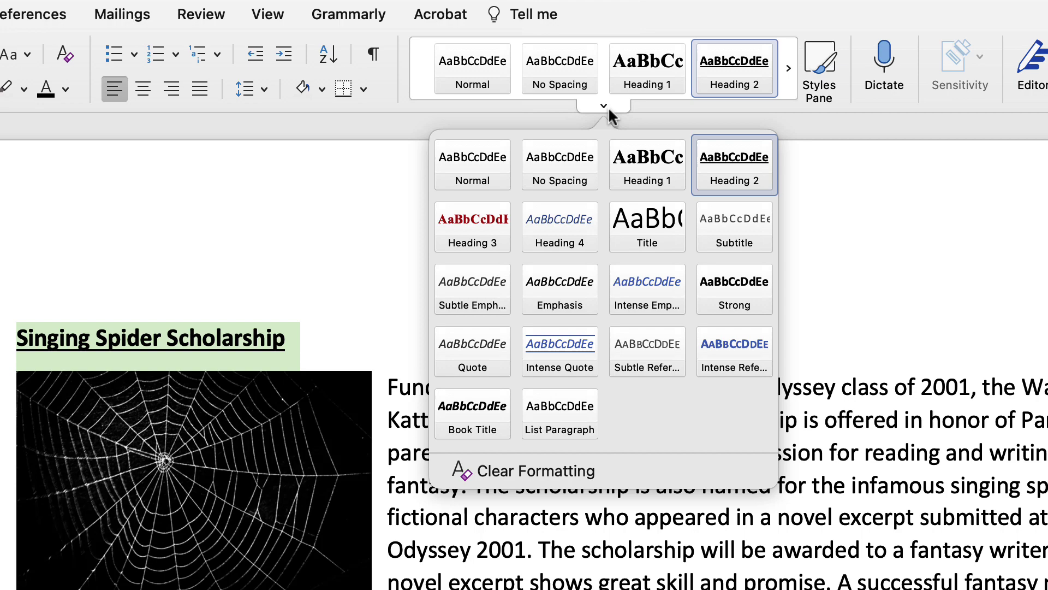